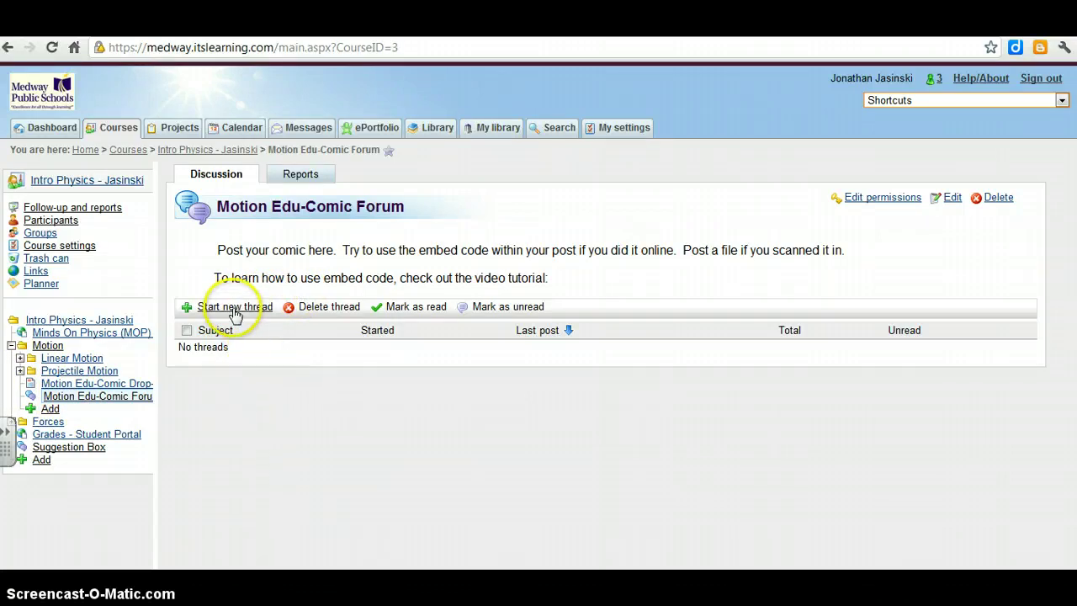
# Start a new thread in the Motion Edu-Comic Forum with the subject "Instantaneous Speed Comic".
pyautogui.click(234, 308)
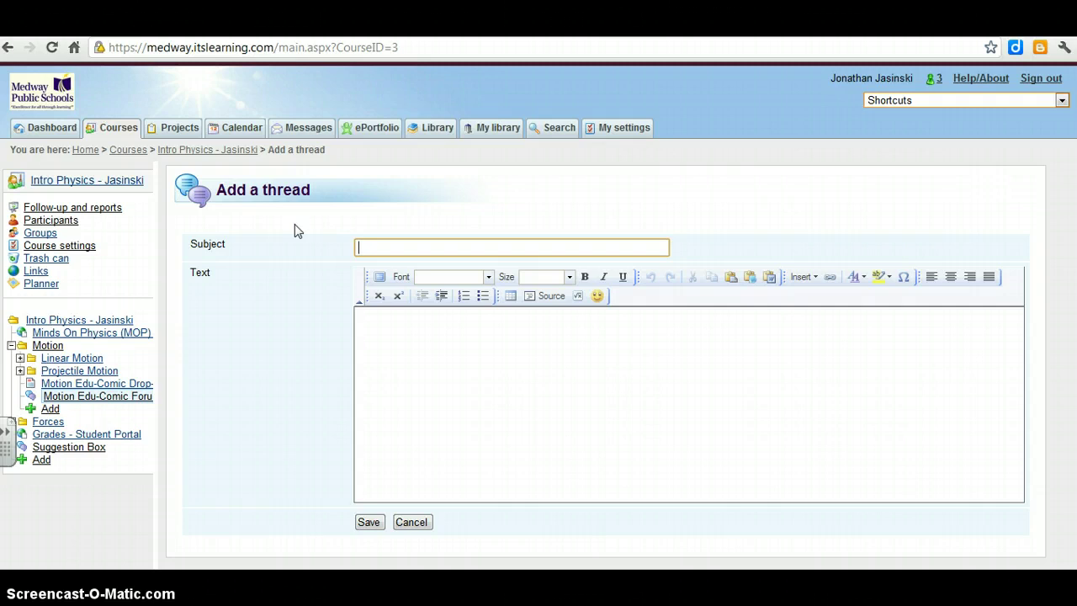
pyautogui.write('Instantaneous Speed Comic')
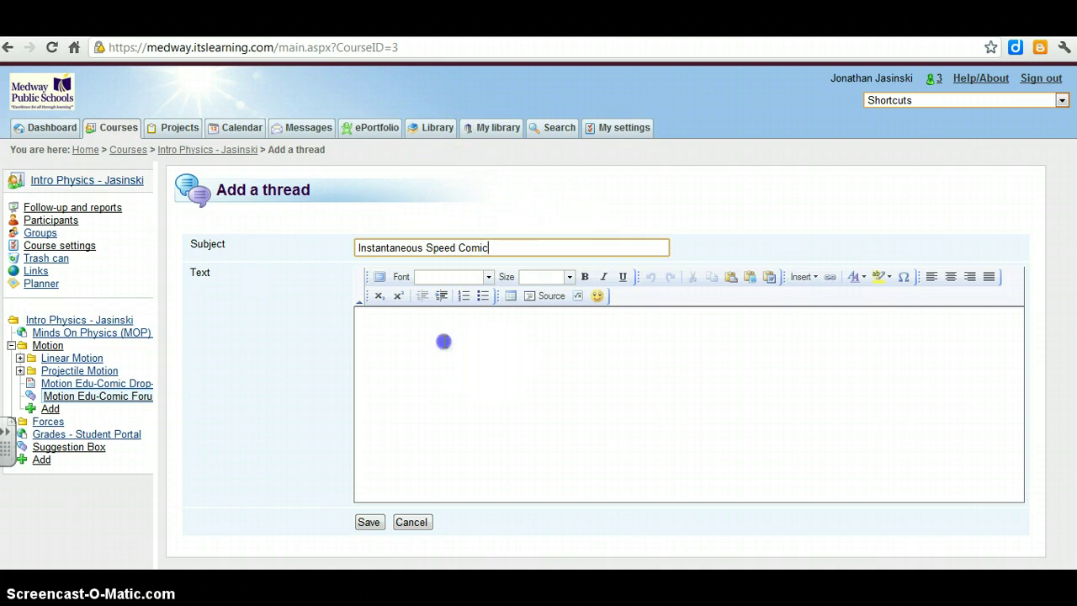
pyautogui.click(443, 339)
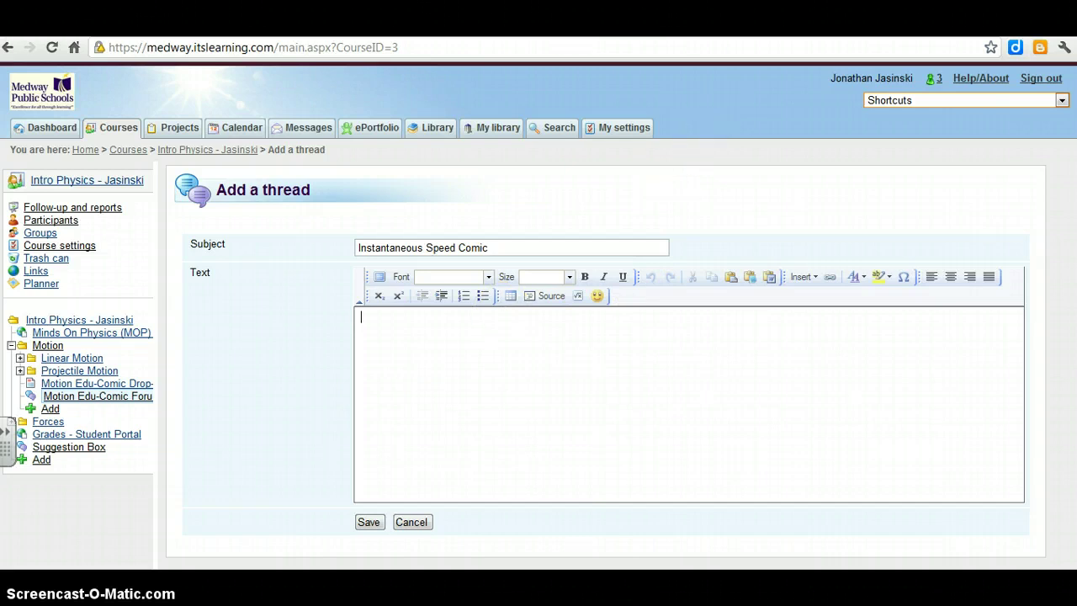
# Switch to the physics comic on Pixton, open its website embed codes and preview the full-size auto-scaling Flash widget.
pyautogui.hotkey('ctrl', 'Tab')
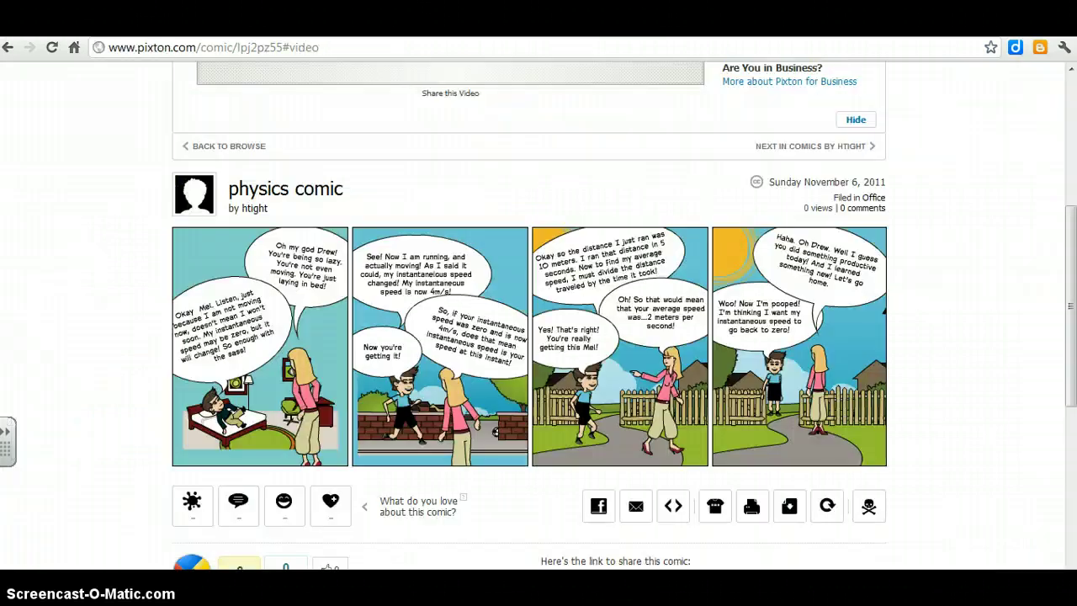
pyautogui.click(674, 512)
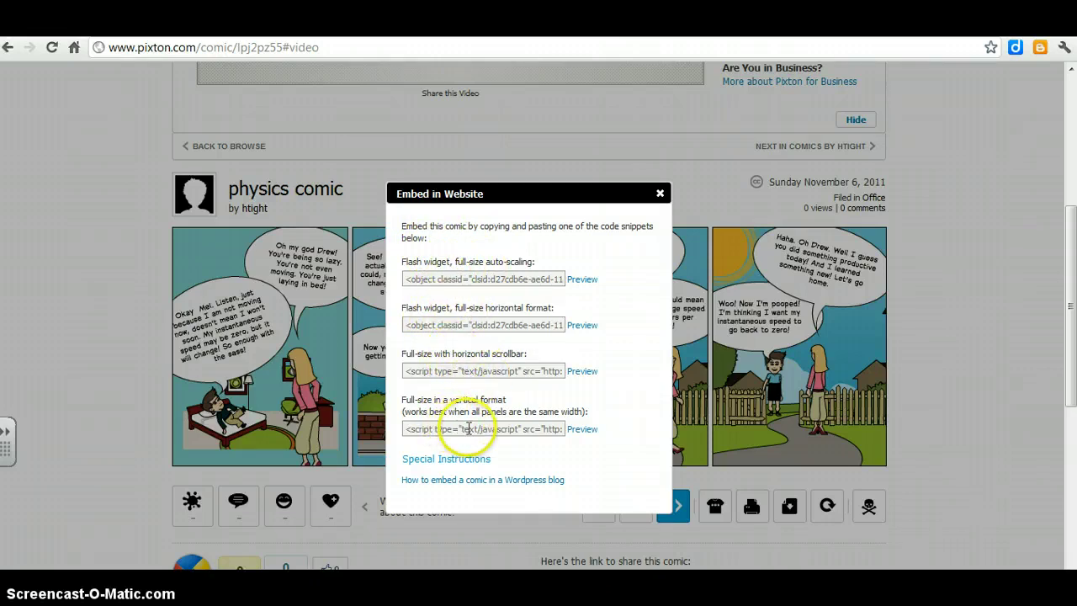
pyautogui.click(461, 277)
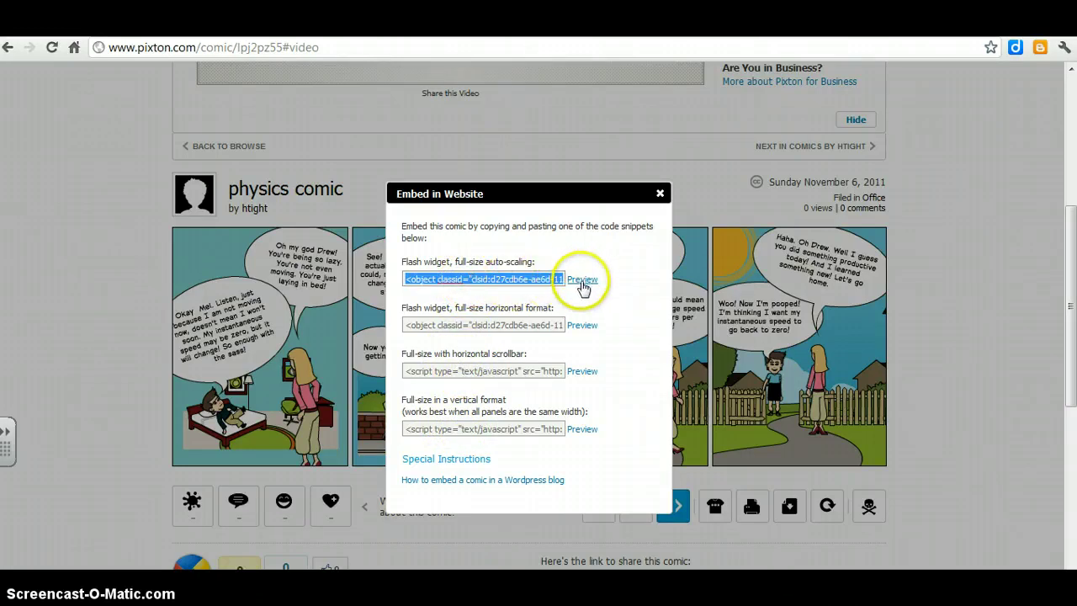
pyautogui.click(582, 280)
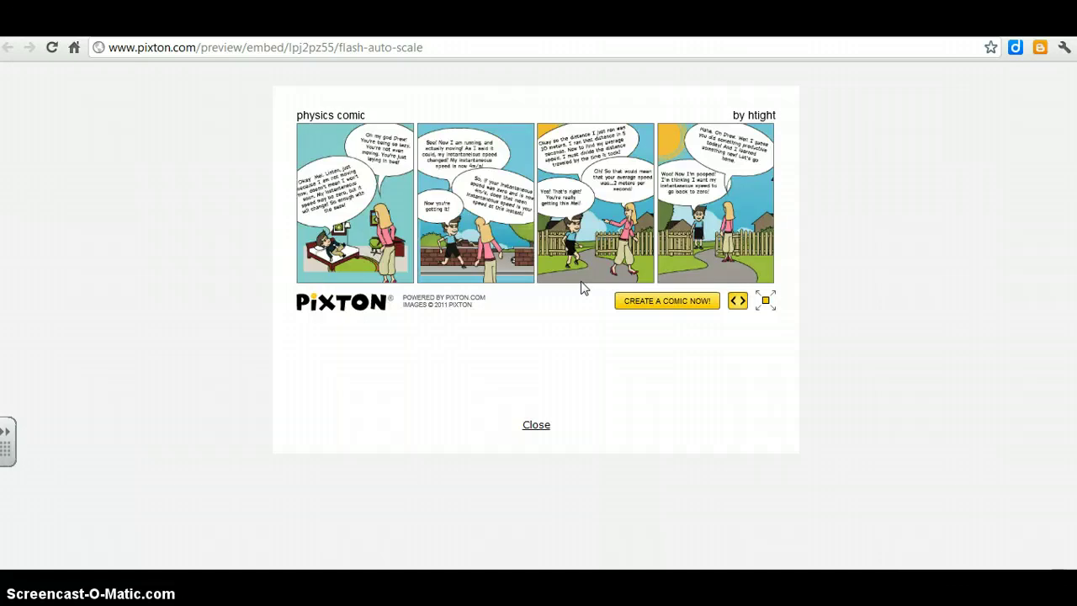
pyautogui.click(579, 412)
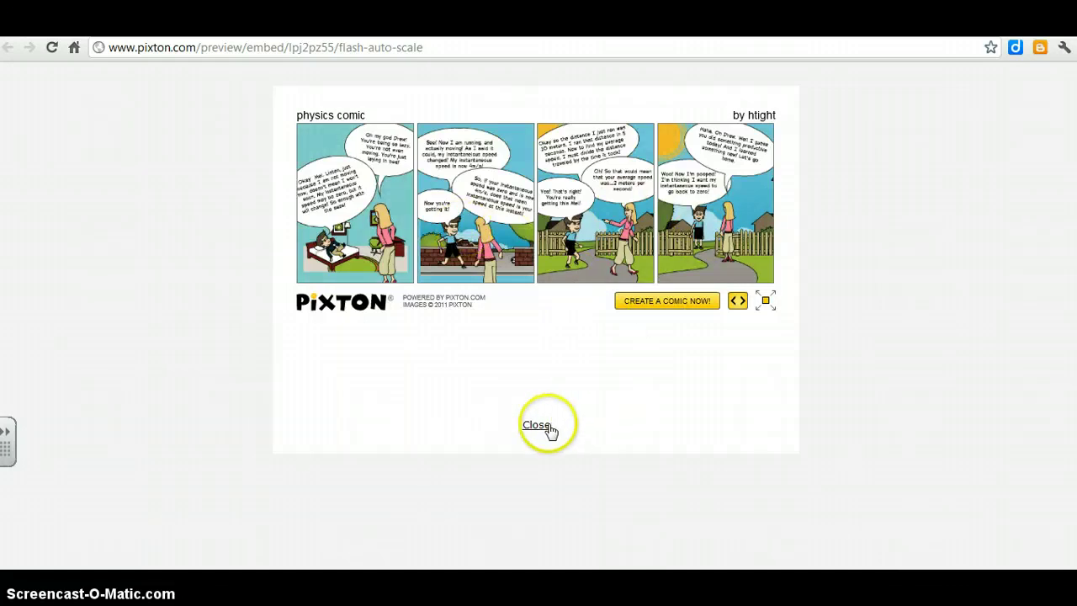
pyautogui.click(543, 427)
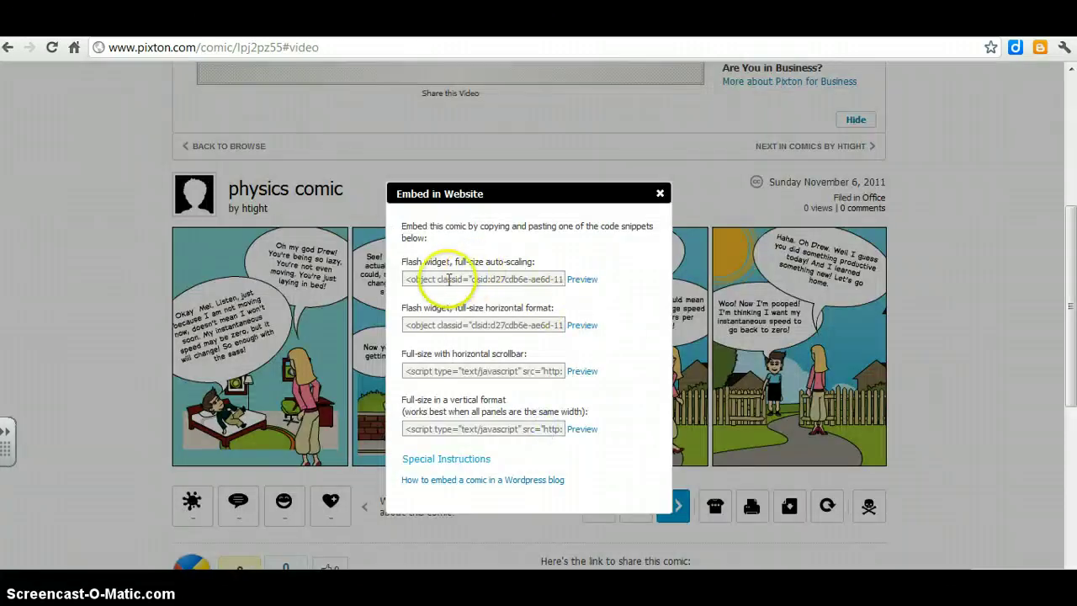
# Copy the embed code of the full-size auto-scaling Flash widget.
pyautogui.click(448, 280)
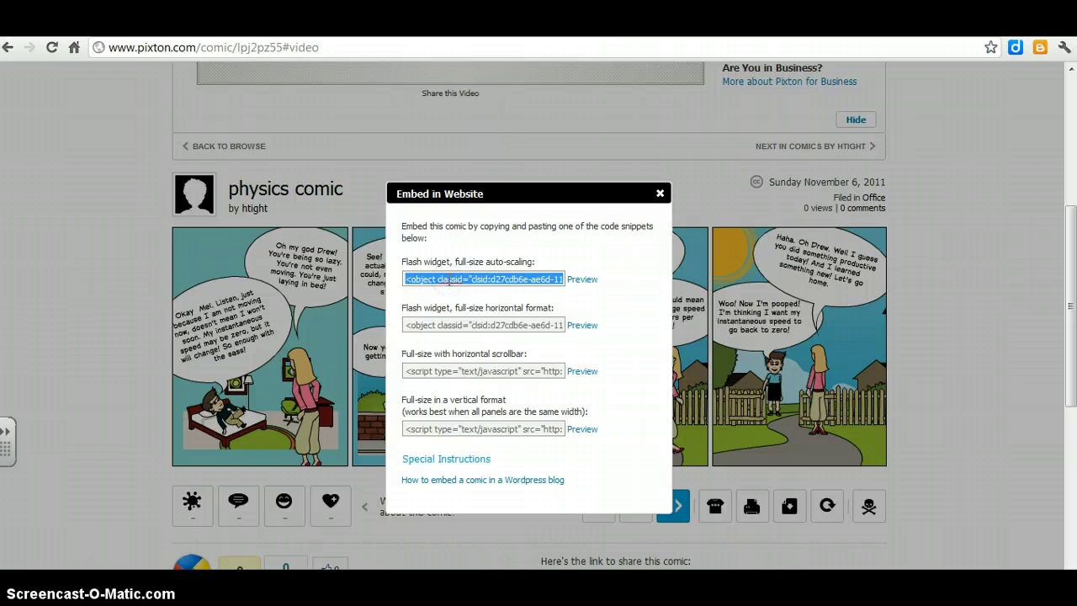
pyautogui.rightClick(449, 284)
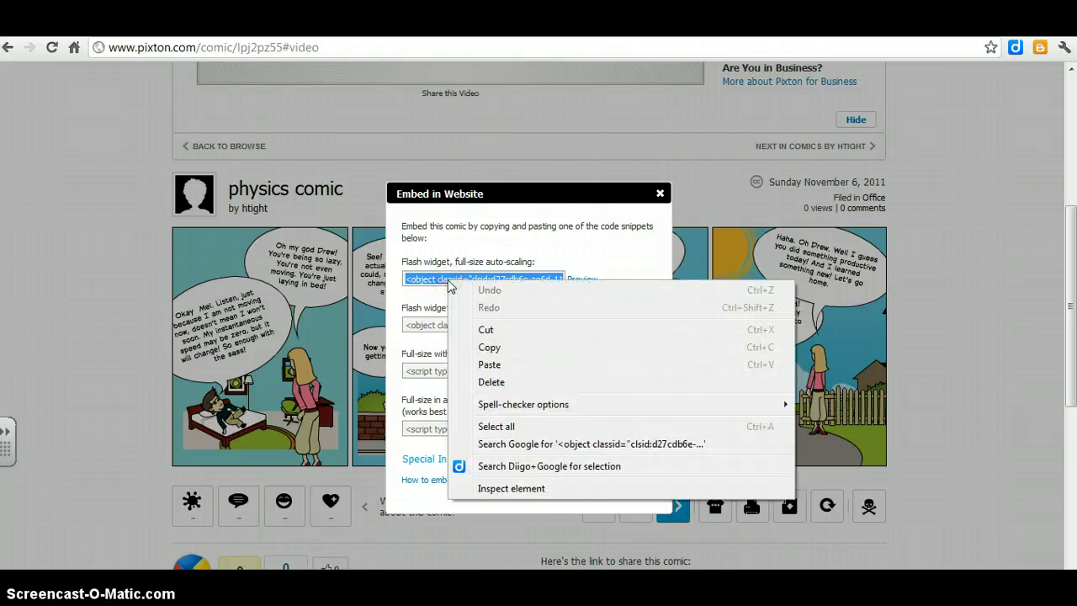
pyautogui.click(491, 349)
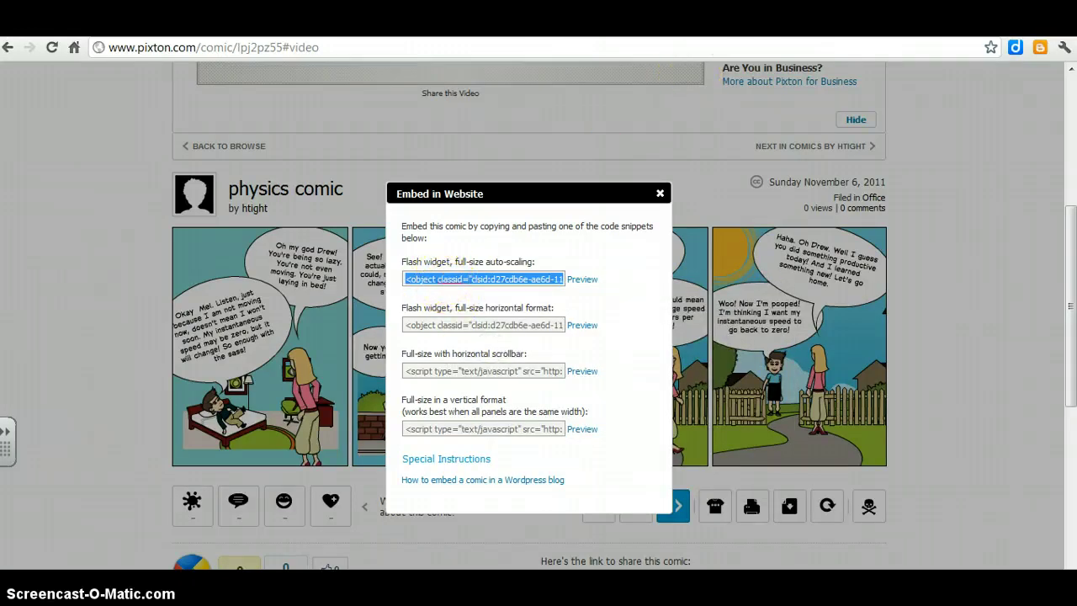
# Return to the itslearning thread, try pasting the embed code straight into the text, and replace it with "Here's my comic!".
pyautogui.hotkey('ctrl', 'Tab')
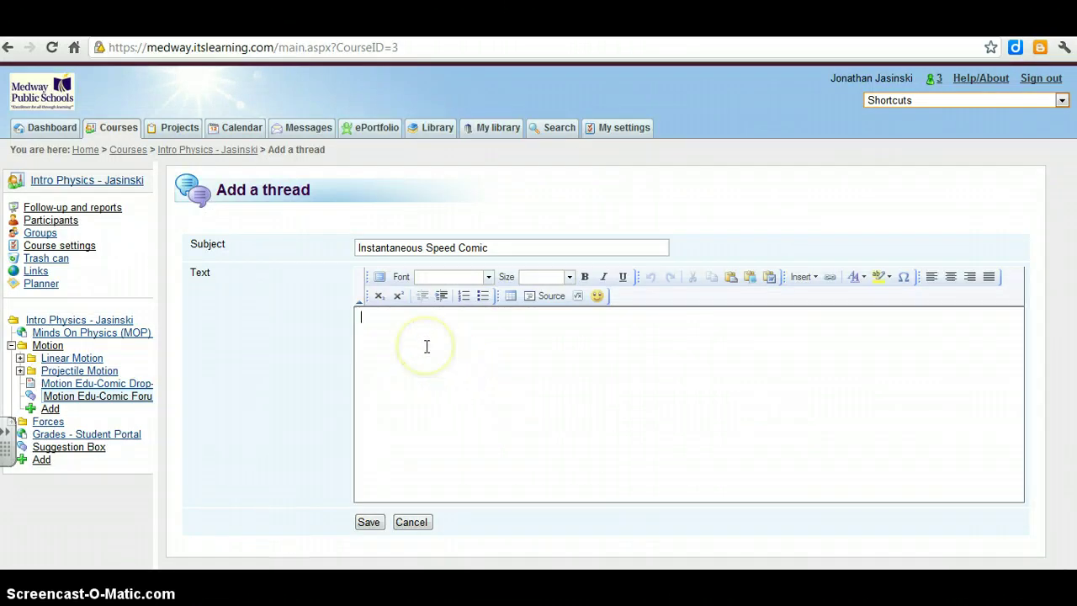
pyautogui.hotkey('ctrl', 'v')
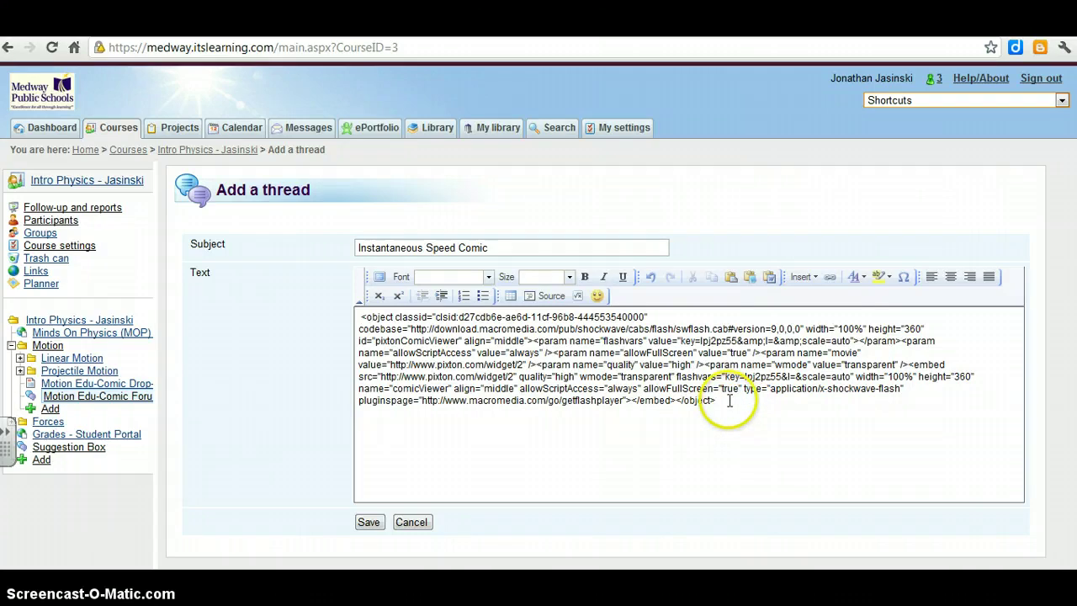
pyautogui.moveTo(729, 401); pyautogui.dragTo(276, 323)
pyautogui.hotkey('ctrl', 'x')
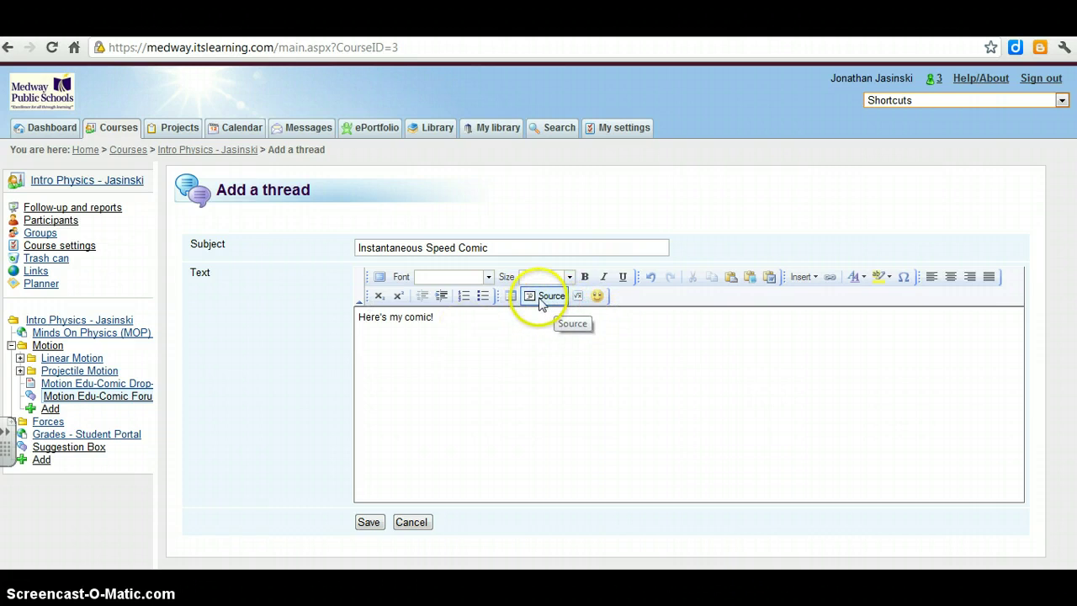
# Paste the embed code into the HTML source of the post below the "Here's my comic!" paragraph, and return to the normal text view.
pyautogui.click(547, 296)
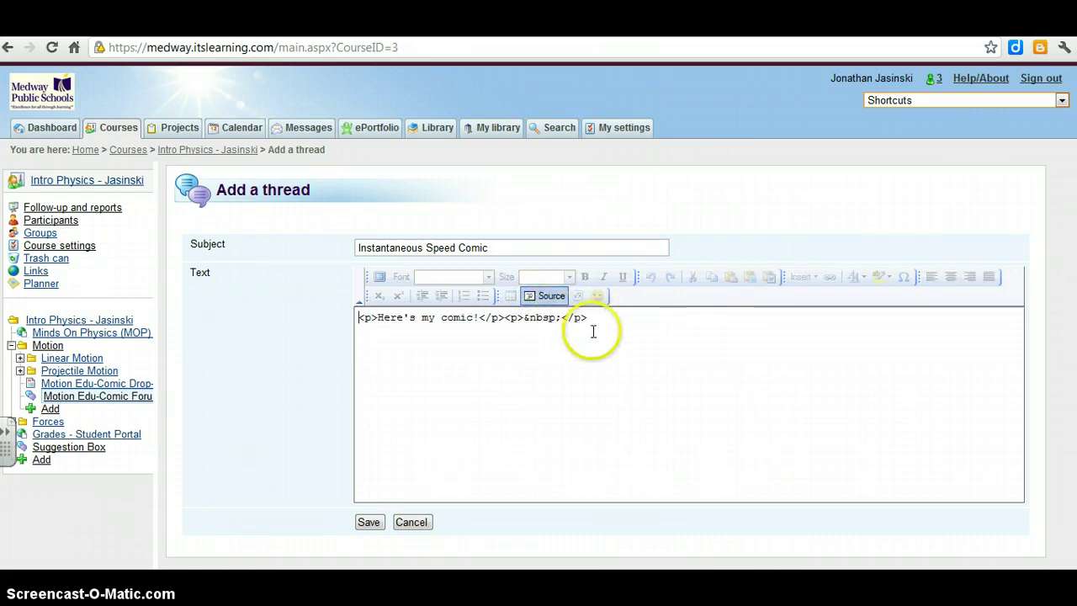
pyautogui.click(391, 322)
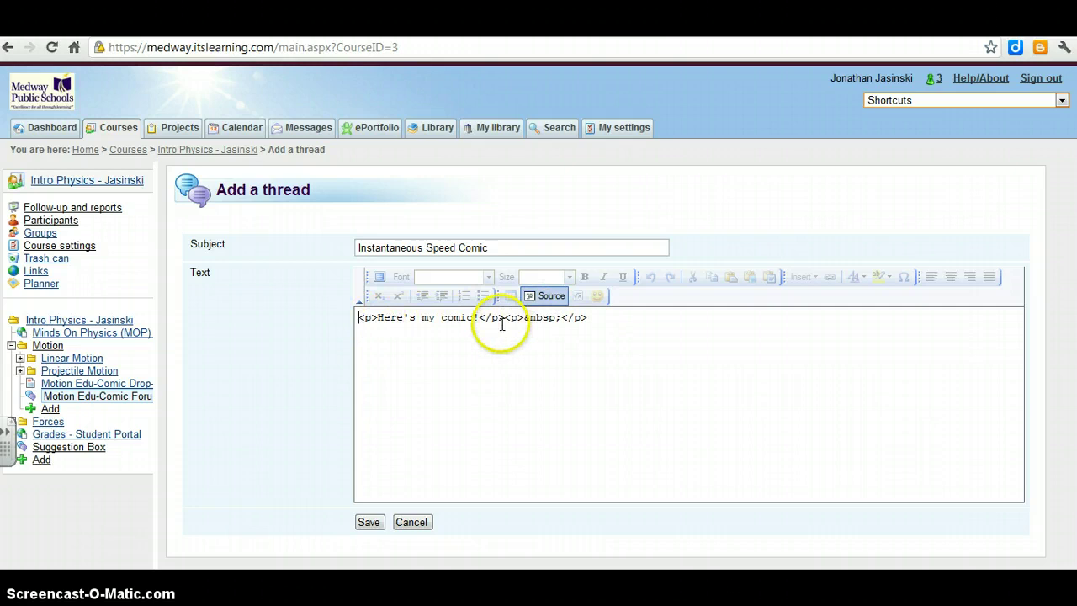
pyautogui.click(604, 319)
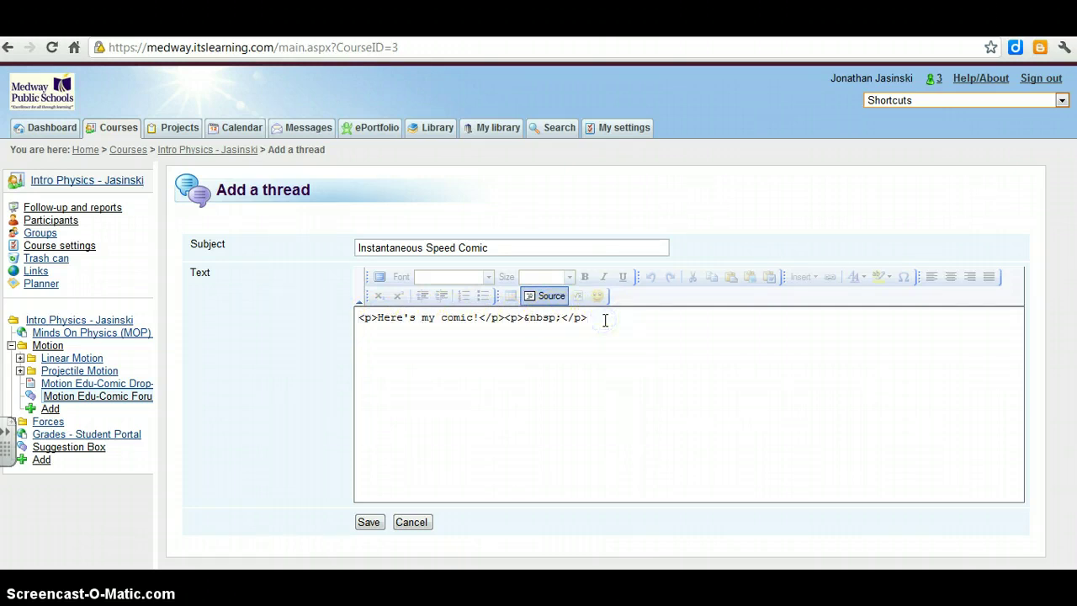
pyautogui.rightClick(422, 335)
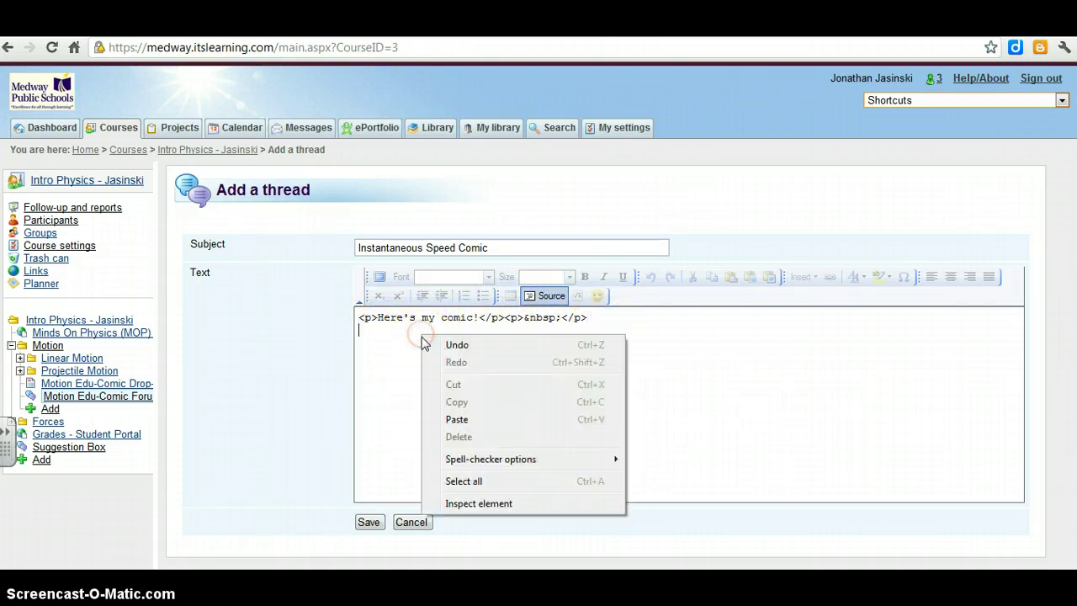
pyautogui.click(459, 420)
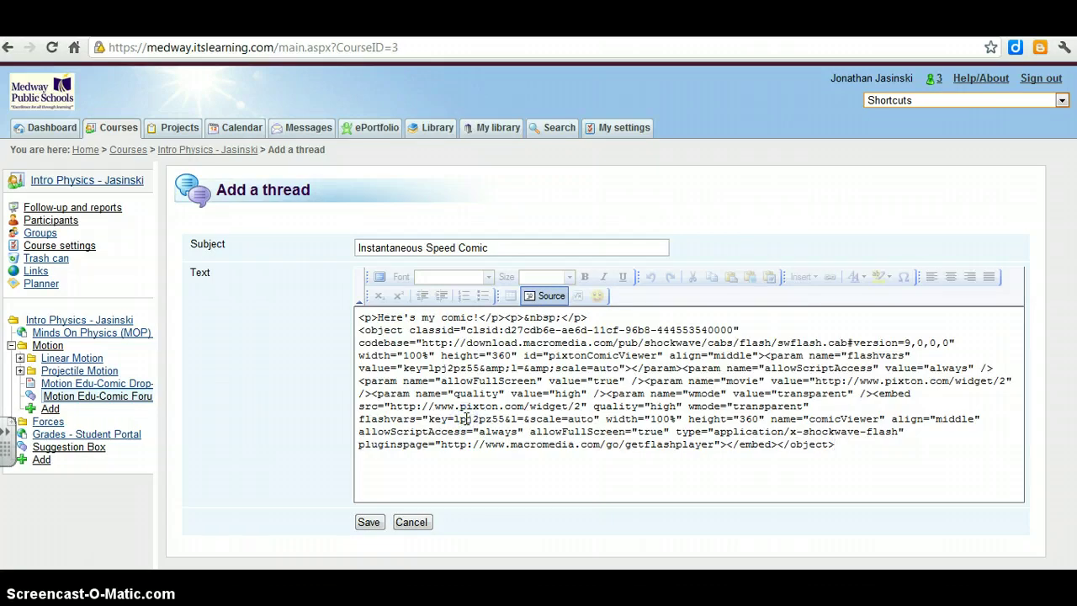
pyautogui.click(393, 477)
pyautogui.click(551, 296)
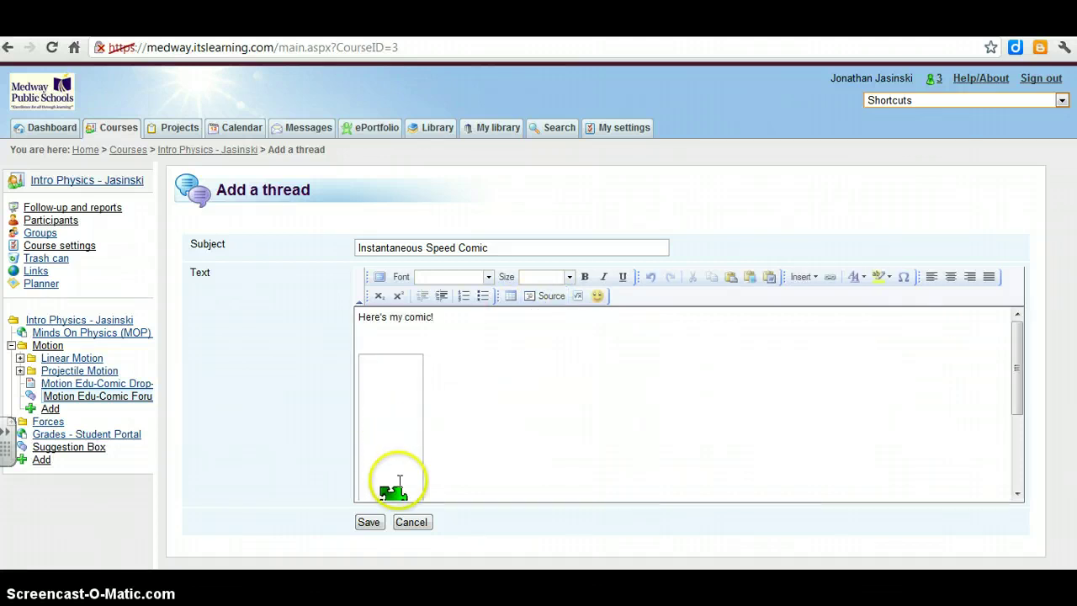
# Save the thread and open the posted "Instantaneous Speed Comic" thread.
pyautogui.moveTo(1014, 374)
pyautogui.mouseDown()
pyautogui.moveTo(1025, 452)
pyautogui.moveTo(1021, 366)
pyautogui.mouseUp()
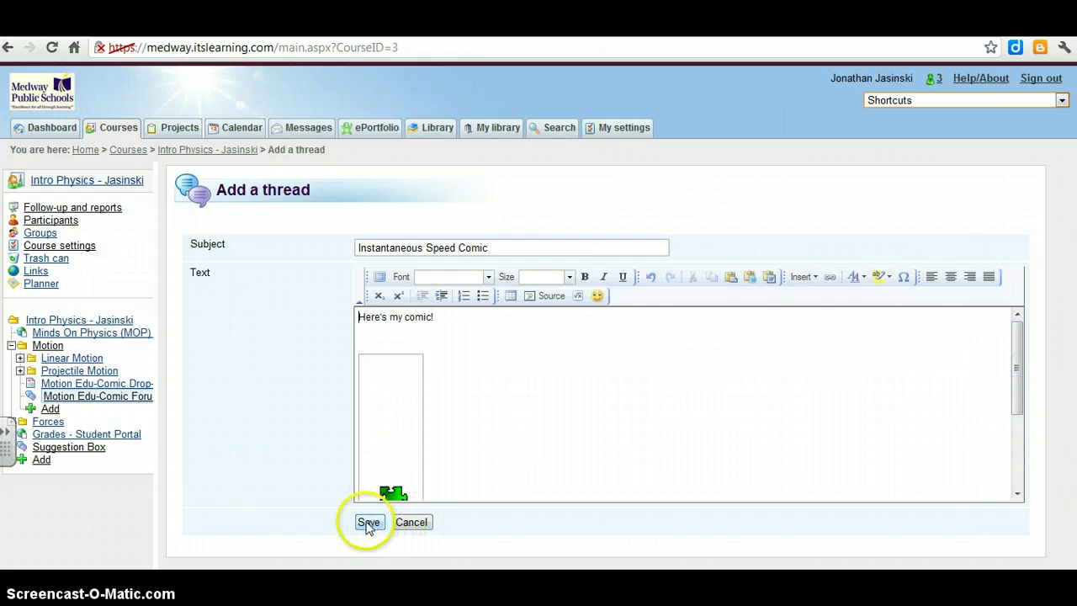
pyautogui.click(368, 522)
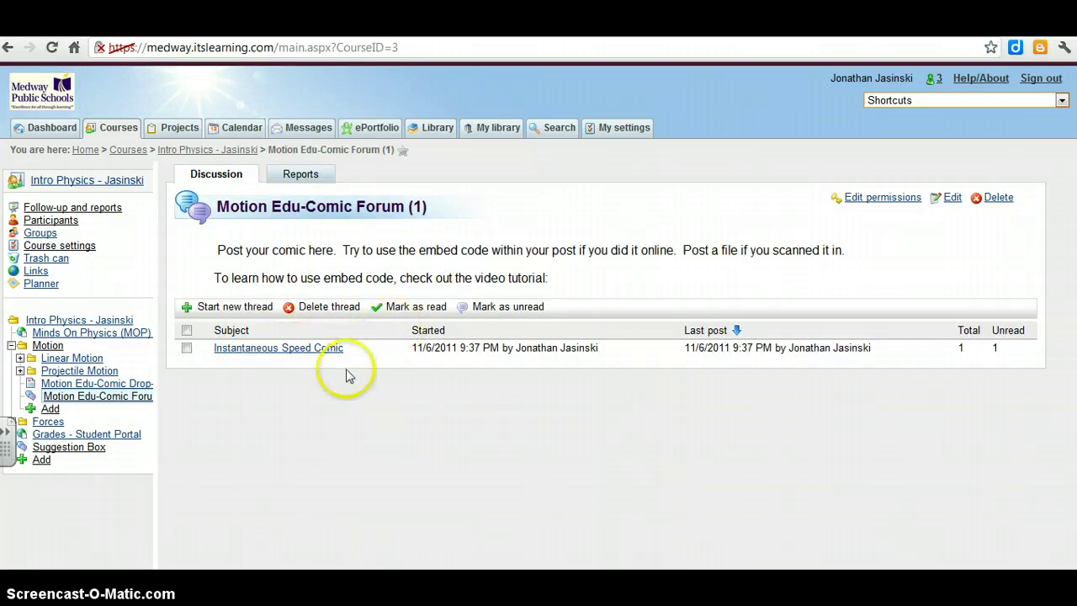
pyautogui.click(255, 354)
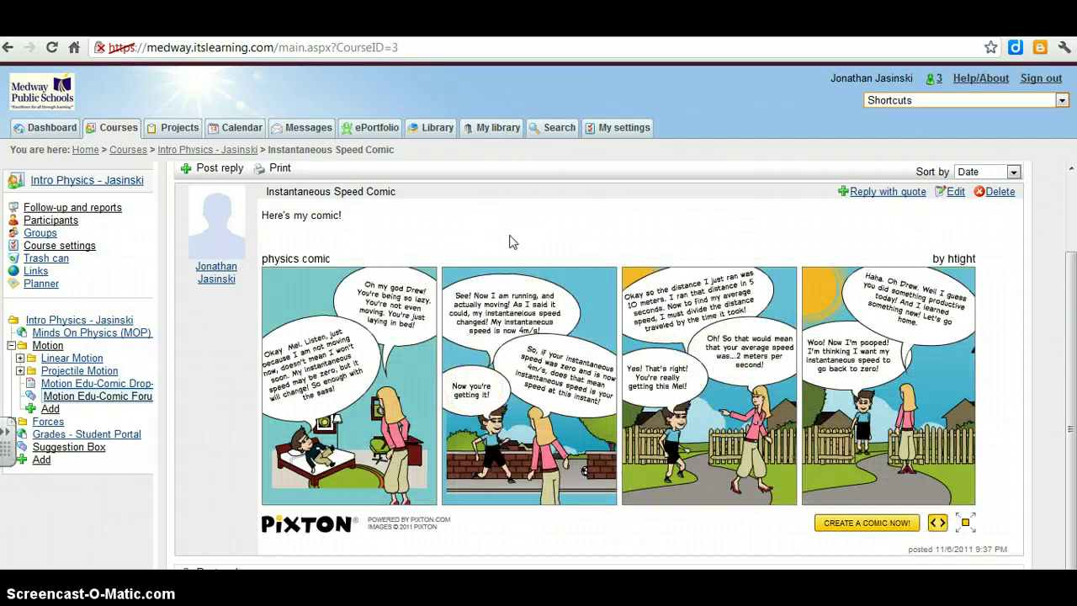
# View the embedded comic in full screen, exit, and look over the posted thread.
pyautogui.click(965, 524)
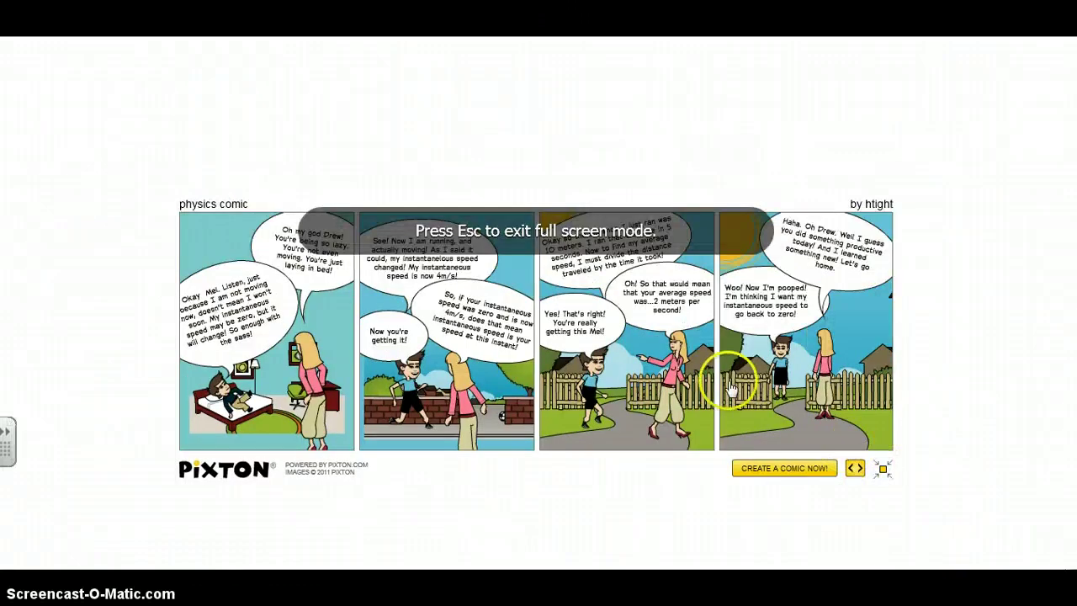
pyautogui.press('Escape')
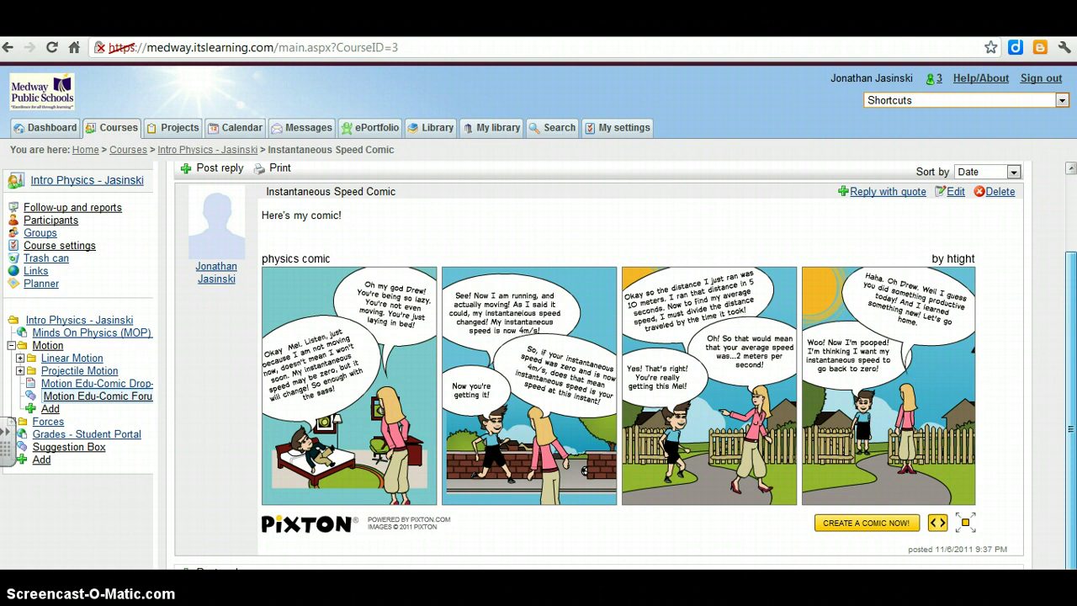
pyautogui.scroll(1, 1071, 404)
pyautogui.scroll(-1, 1070, 404)
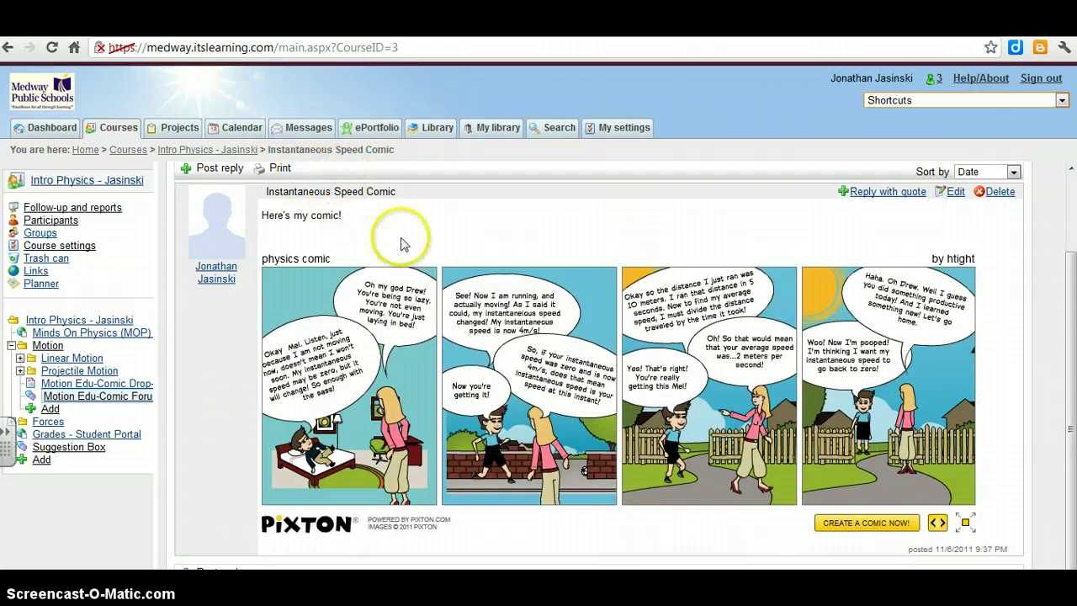
pyautogui.scroll(1, 400, 244)
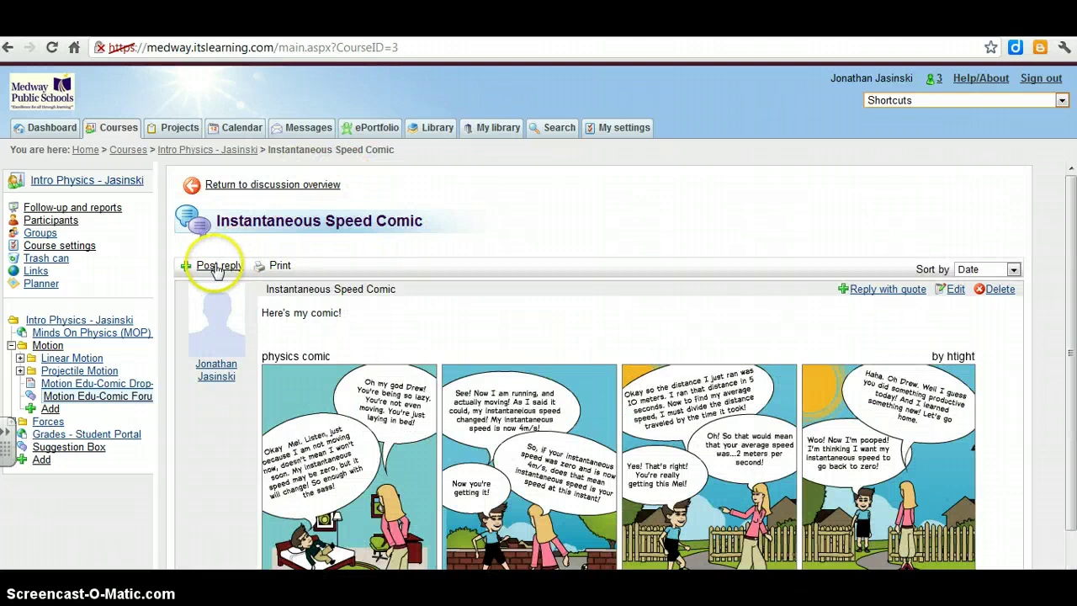
# Return to the discussion overview and start another new thread, placing the cursor in its text.
pyautogui.click(289, 189)
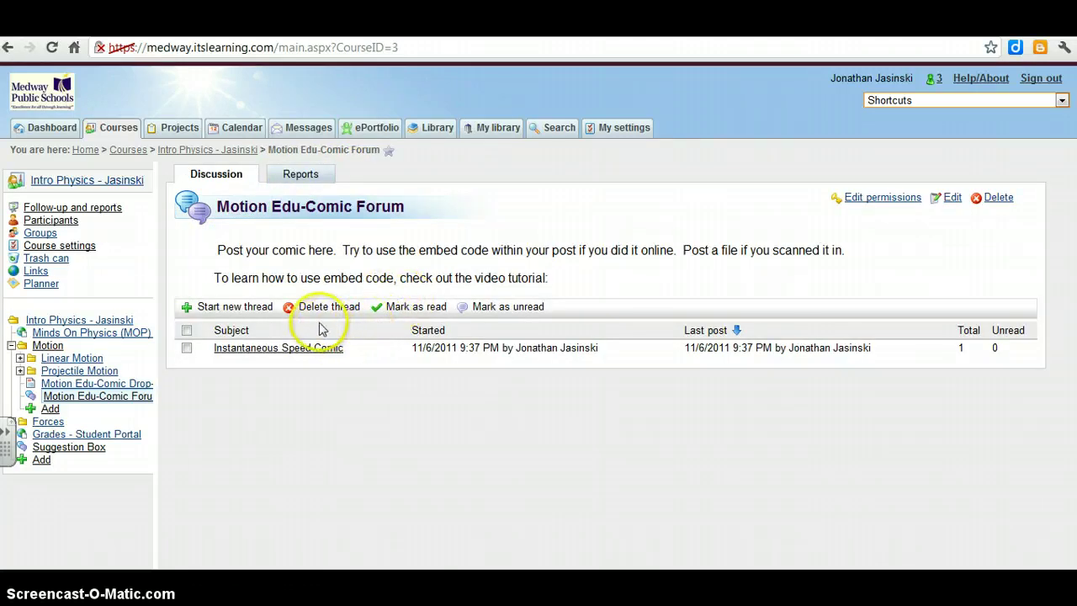
pyautogui.click(245, 306)
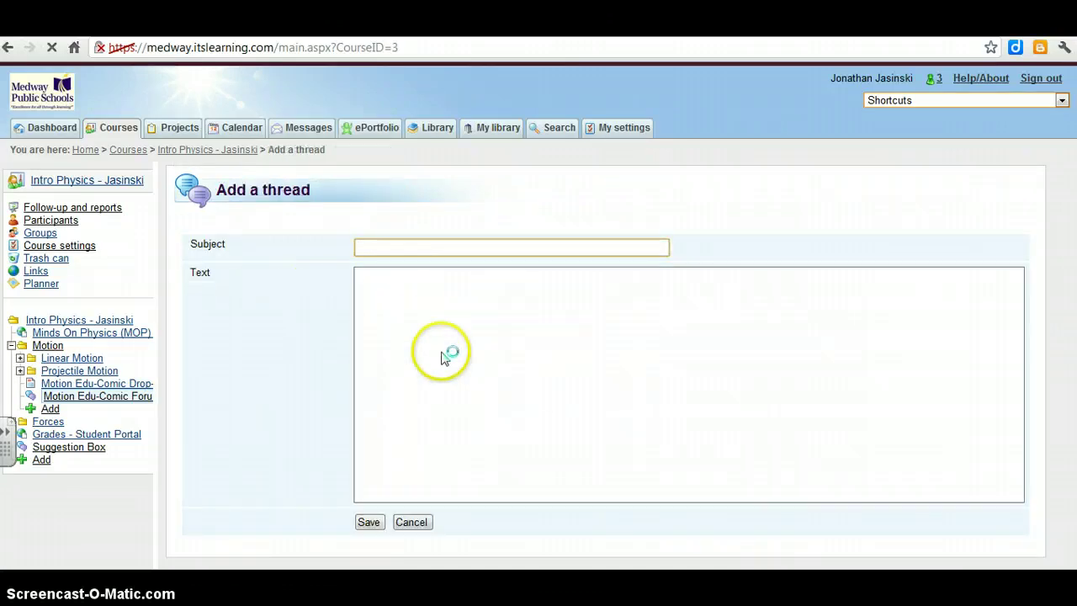
pyautogui.click(555, 350)
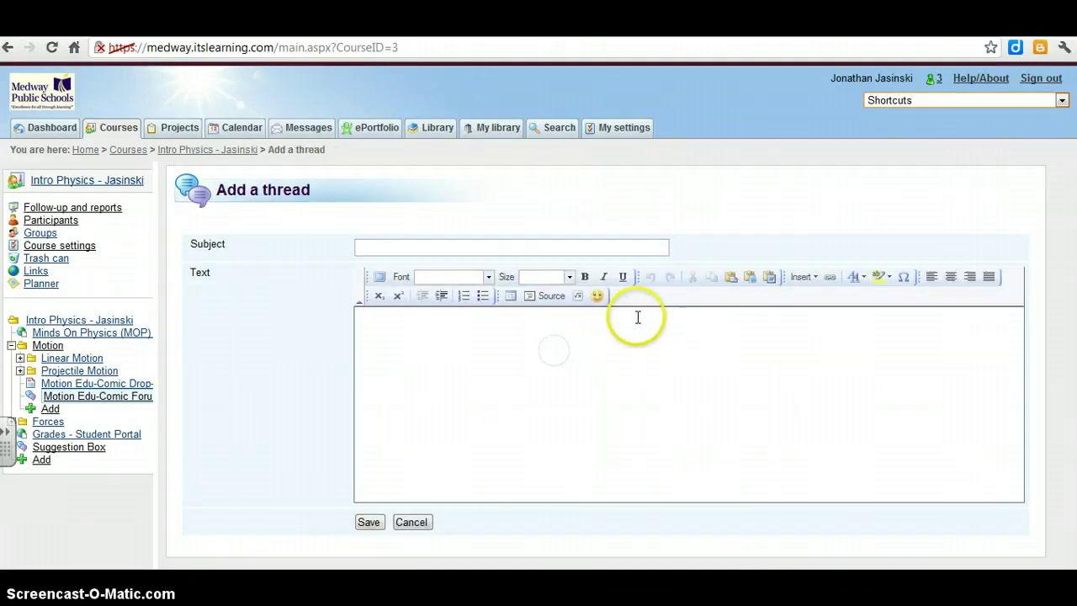
# Look at the editor's insert options and the My files image dialog, and close the dialog without inserting anything.
pyautogui.click(806, 280)
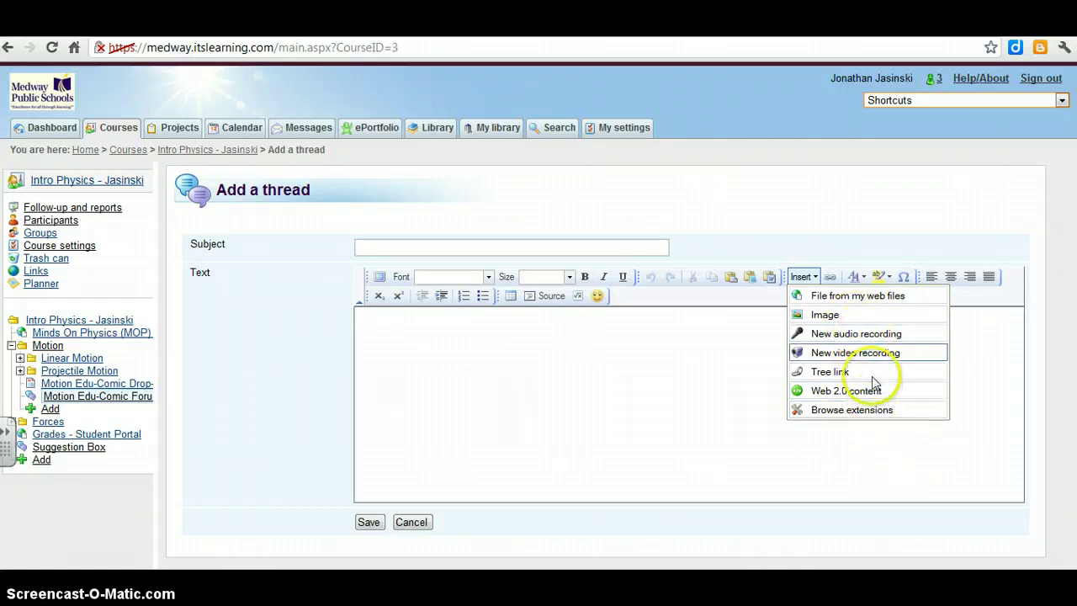
pyautogui.click(841, 317)
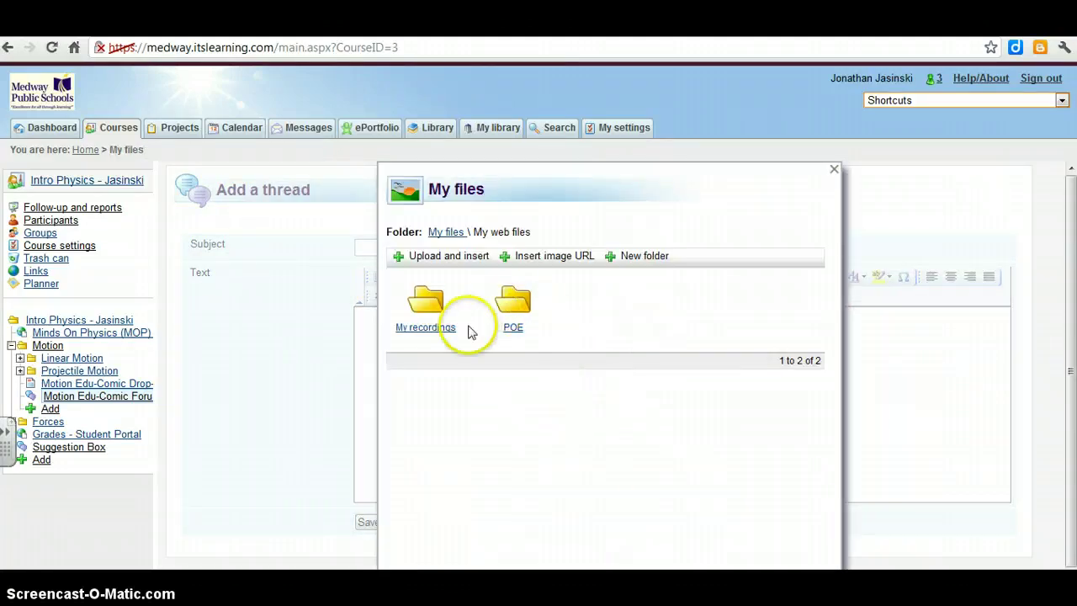
pyautogui.click(834, 171)
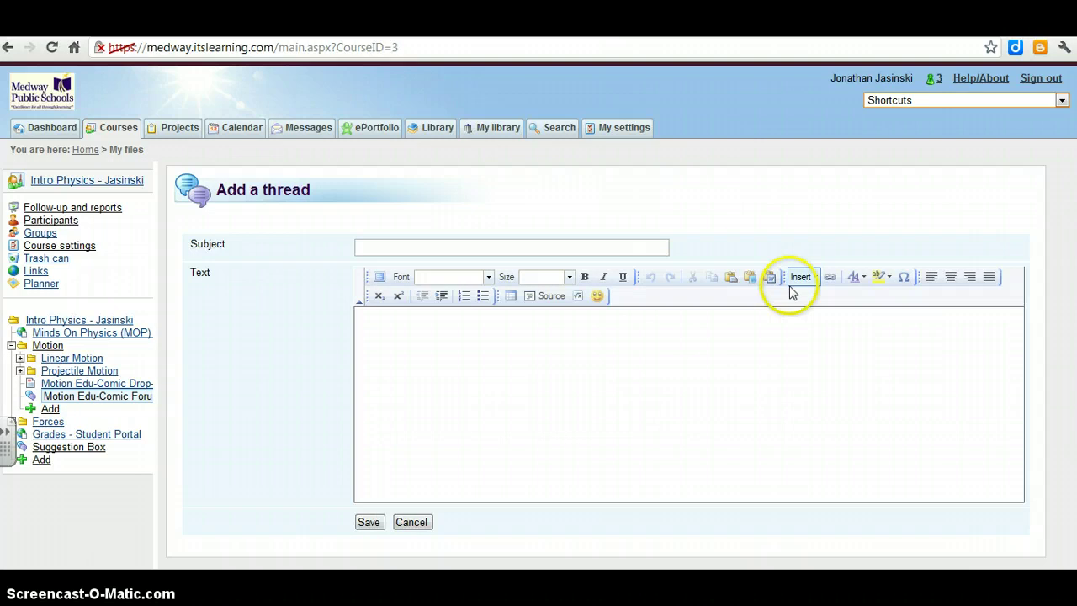